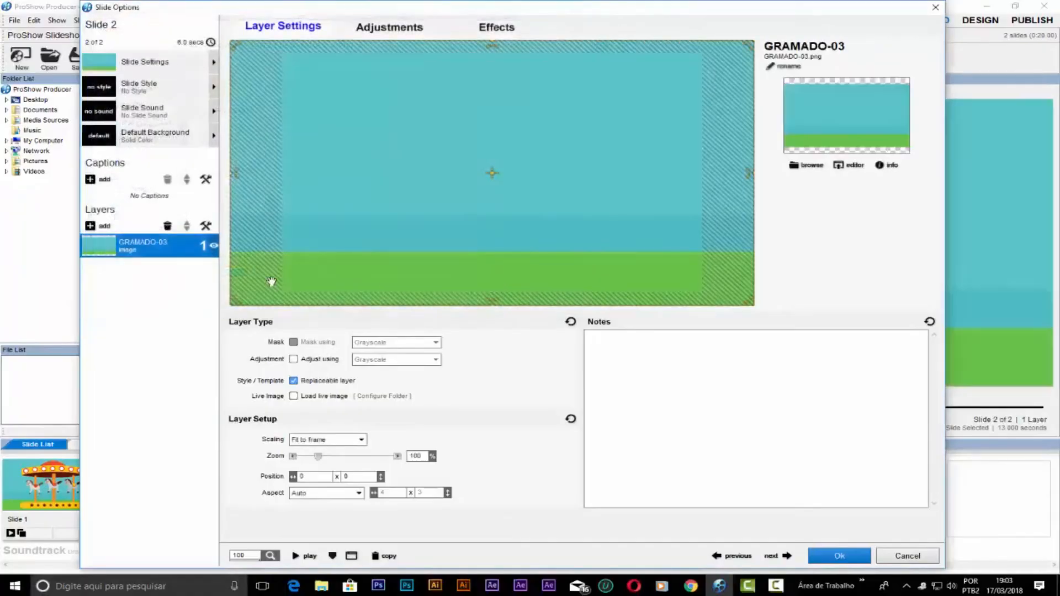
Add the images CARROUSSEL-02, CAVALINHO-01, CAVALINHO-05 and CAVALINHO-06 from the PNG folder as layers on slide 2.
right_click(110, 241)
left_click(143, 274)
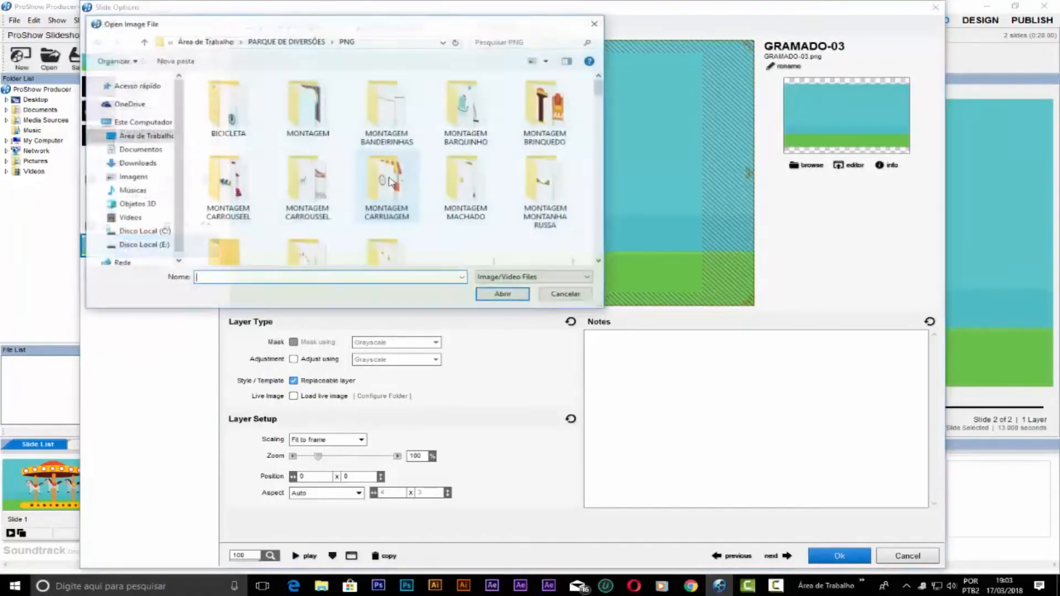
scroll(443, 181, "down", 10)
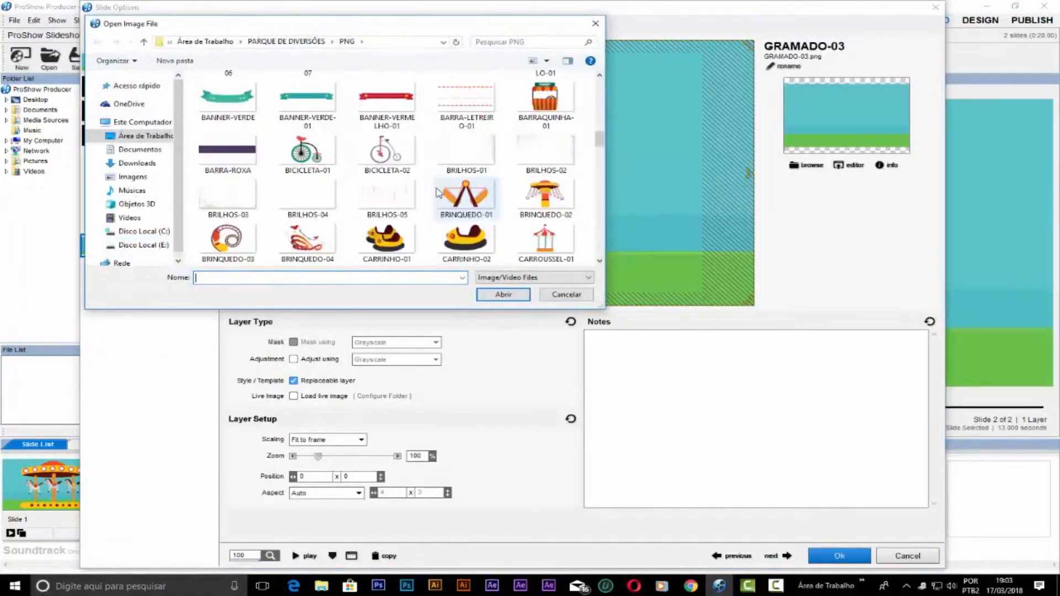
scroll(438, 192, "down", 3)
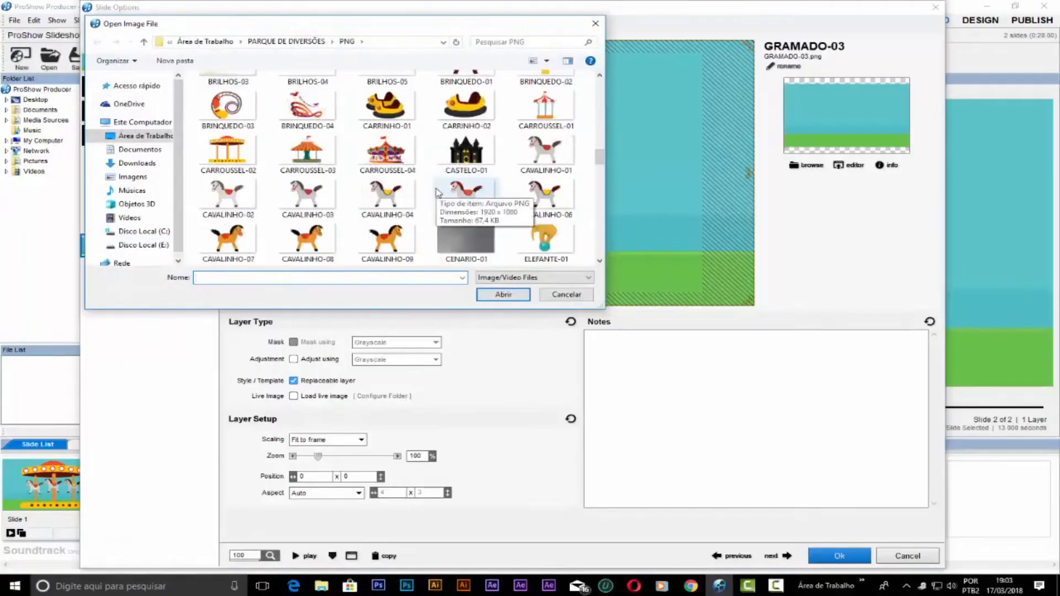
left_click(226, 160)
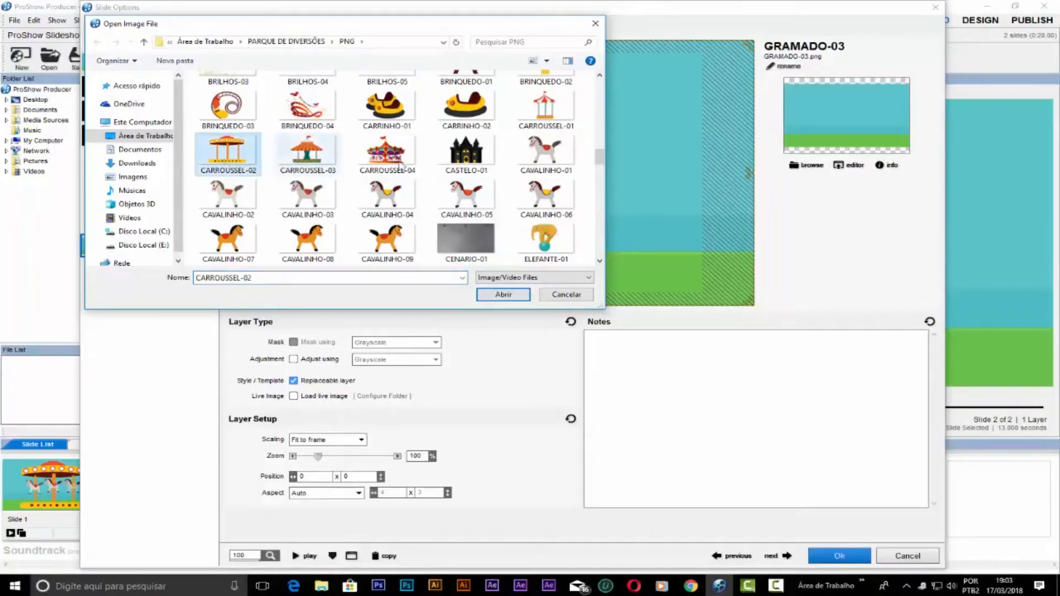
left_click(544, 152, "ctrl")
left_click(548, 198, "ctrl")
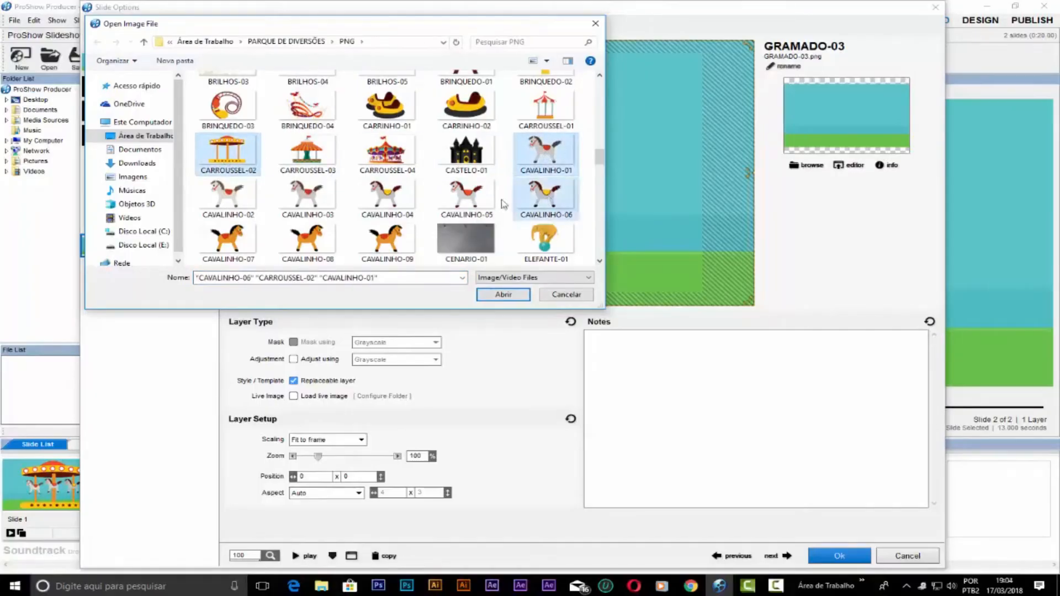
left_click(468, 202, "ctrl")
left_click(505, 292)
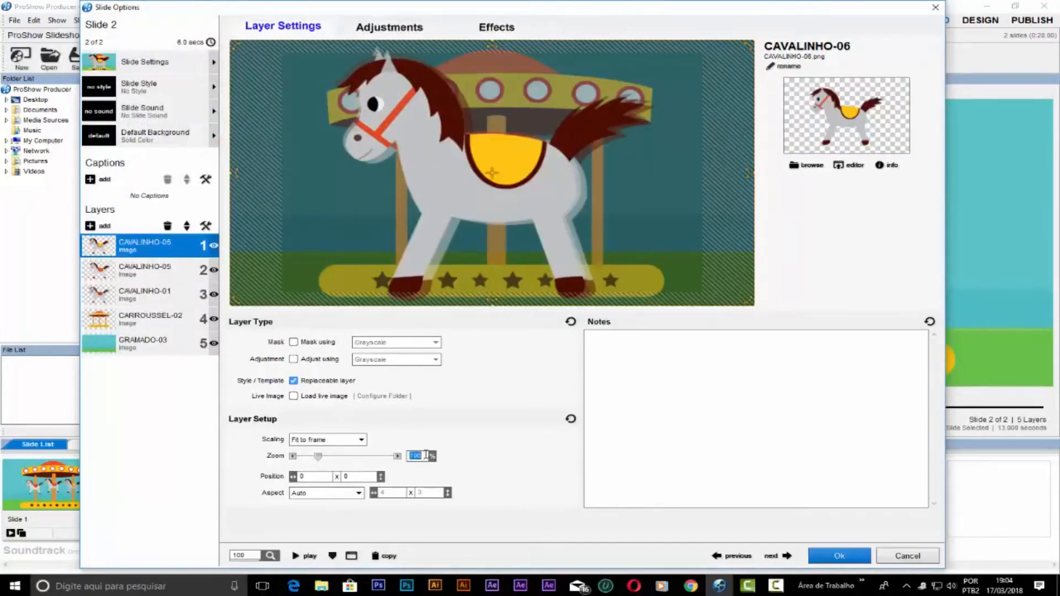
Set the zoom of the horse layers CAVALINHO-06, CAVALINHO-05 and CAVALINHO-01 to 30%.
type("30")
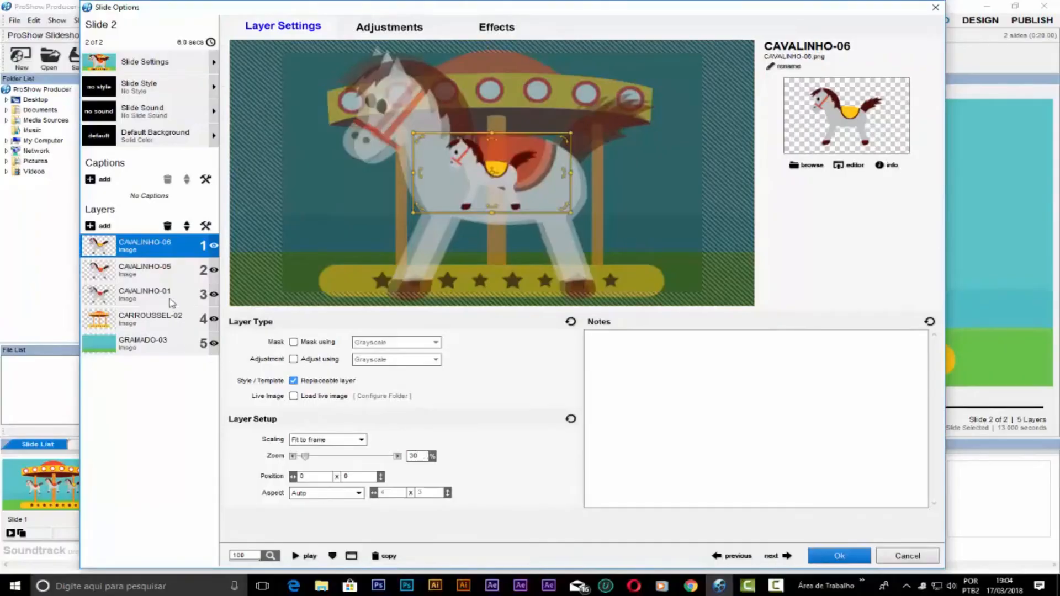
left_click(167, 270)
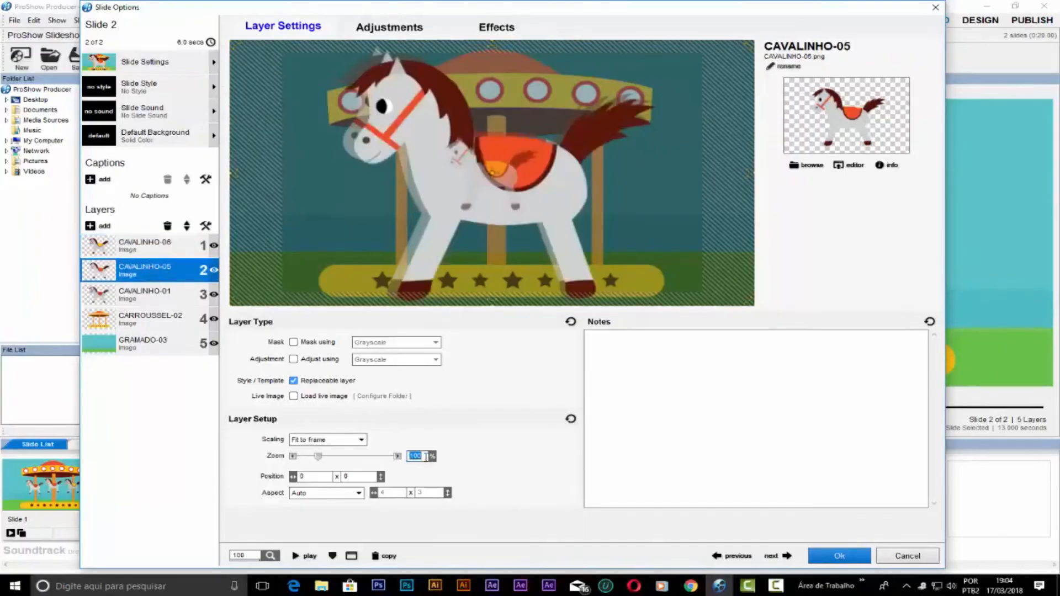
type("30")
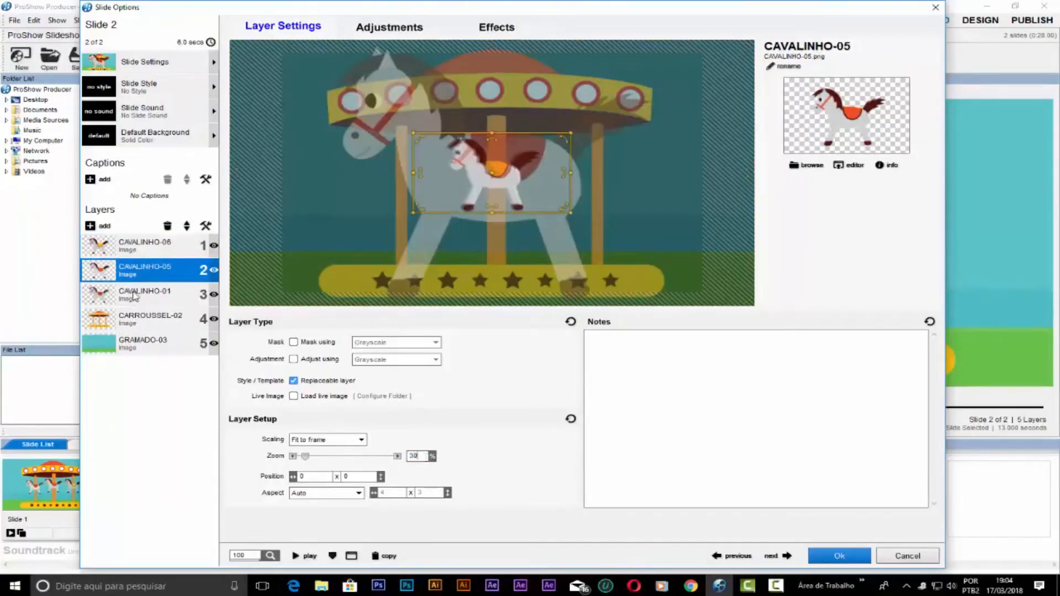
left_click(138, 297)
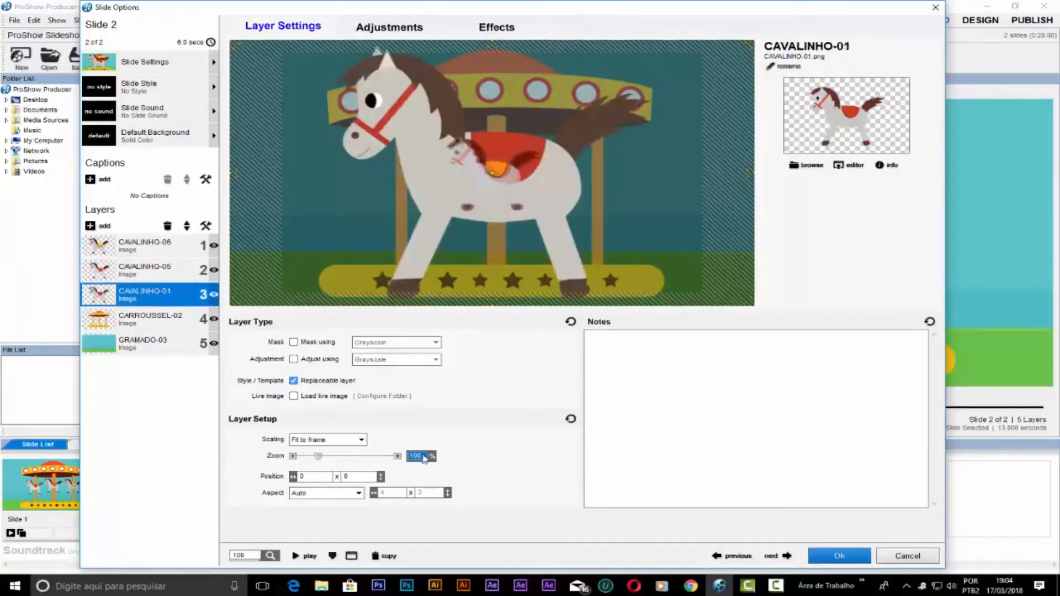
type("30")
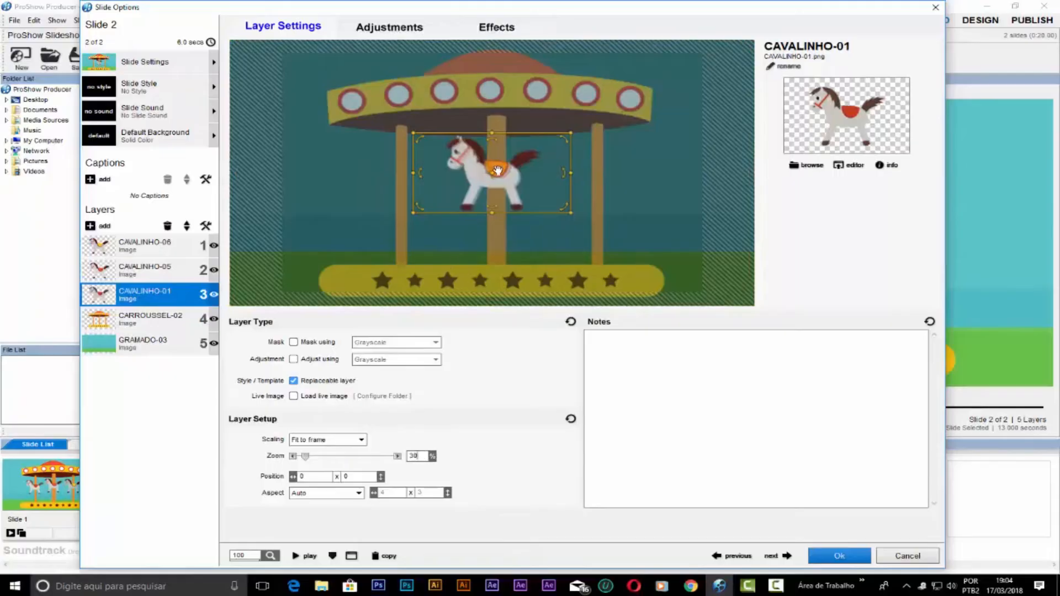
Move the CAVALINHO-01 horse onto the carousel's left pole and the CAVALINHO-05 horse onto its right pole.
left_click_drag(496, 171, 405, 188)
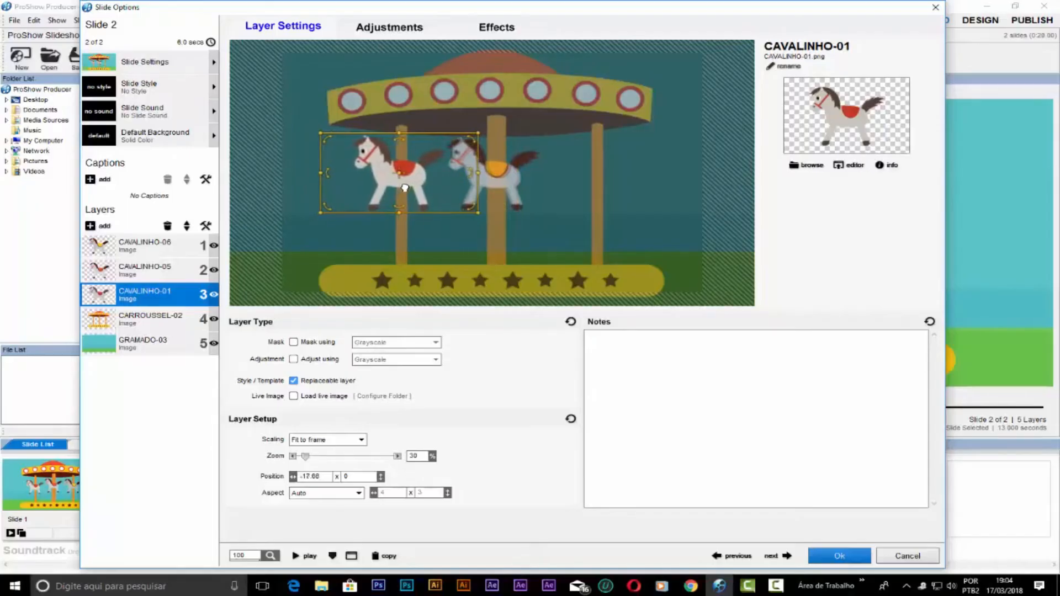
left_click(166, 276)
left_click_drag(494, 183, 594, 185)
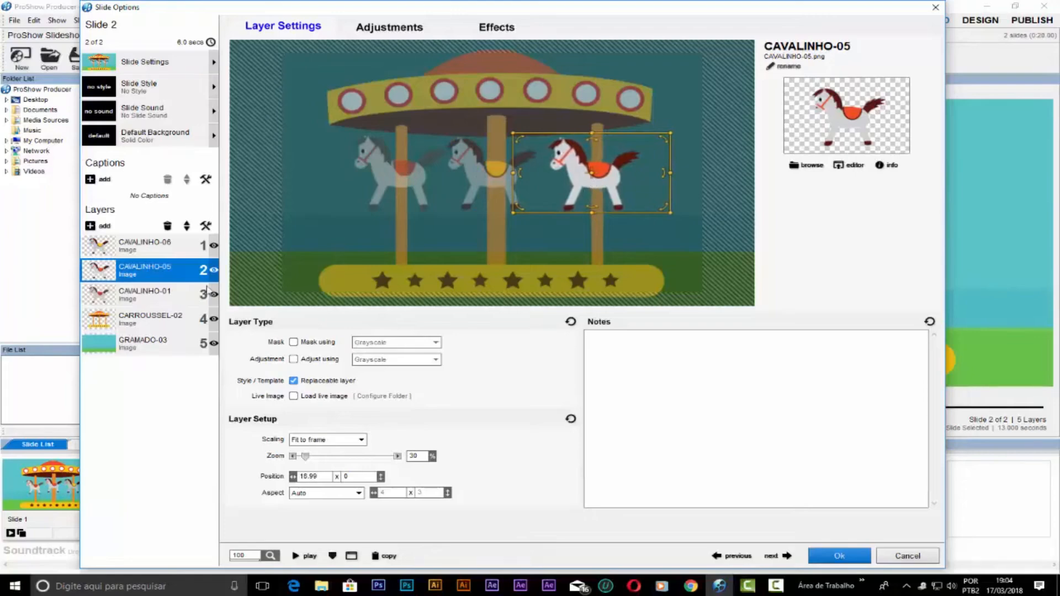
Place the CAVALINHO-06 horse on the carousel's centre pole with its starting vertical pan at 0.
left_click(143, 246)
left_click_drag(489, 182, 489, 182)
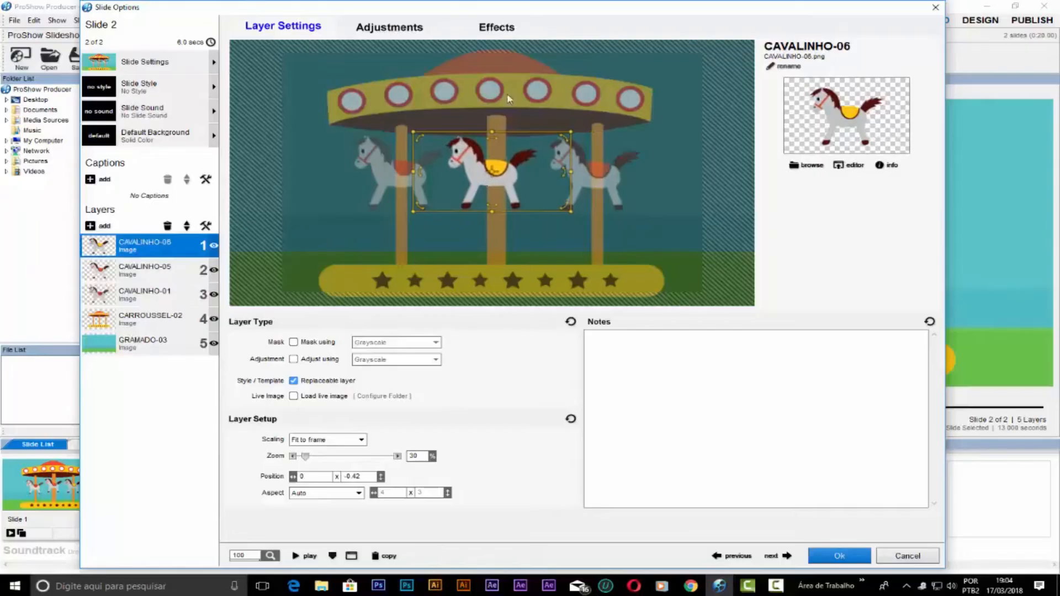
left_click(497, 21)
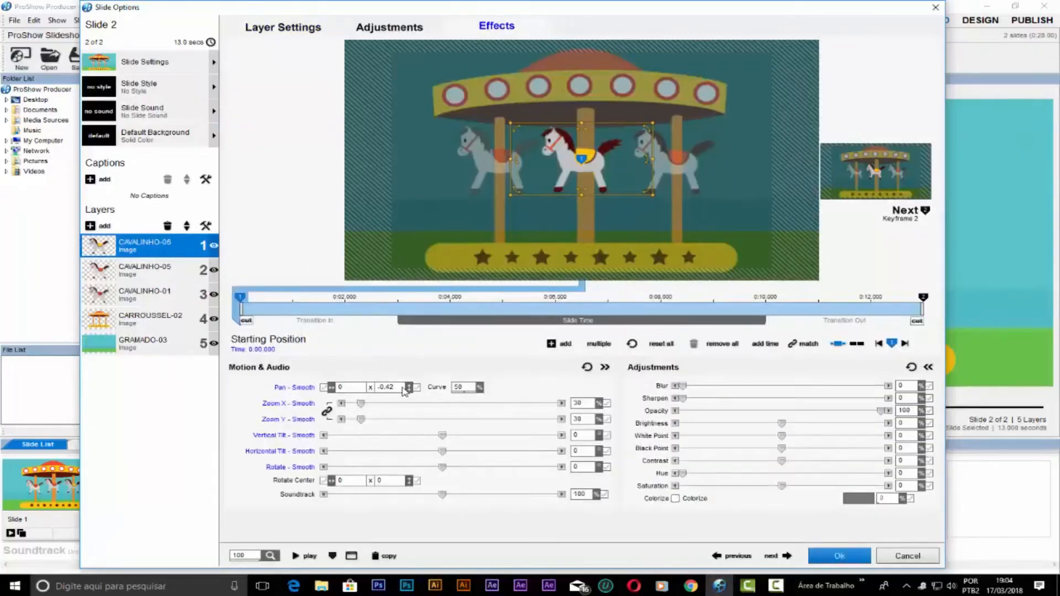
type("0")
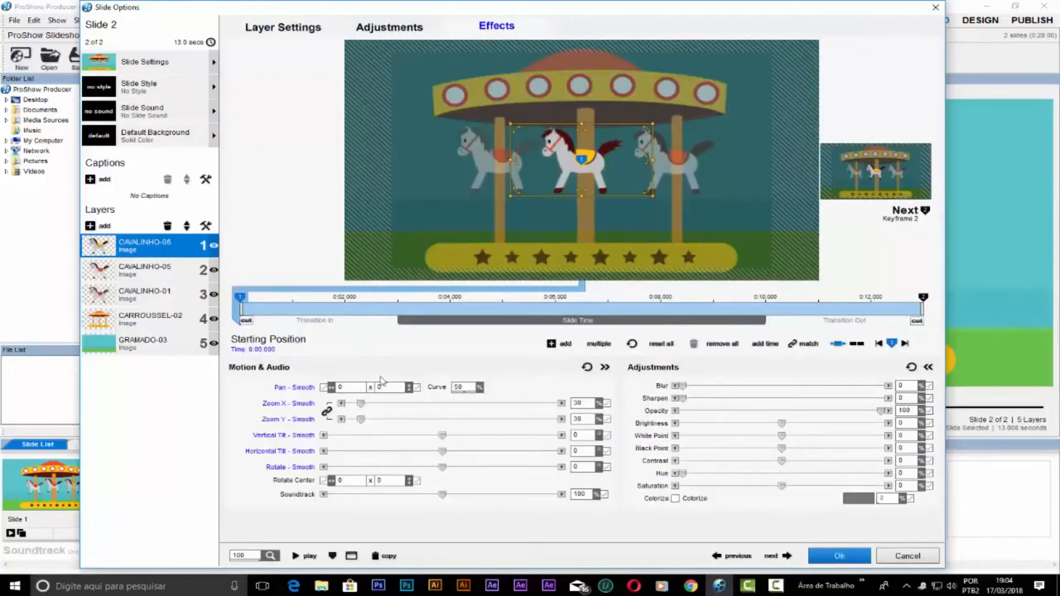
key("Return")
Lower the CAVALINHO-06 horse by setting its starting vertical pan to 15.
left_click(161, 270)
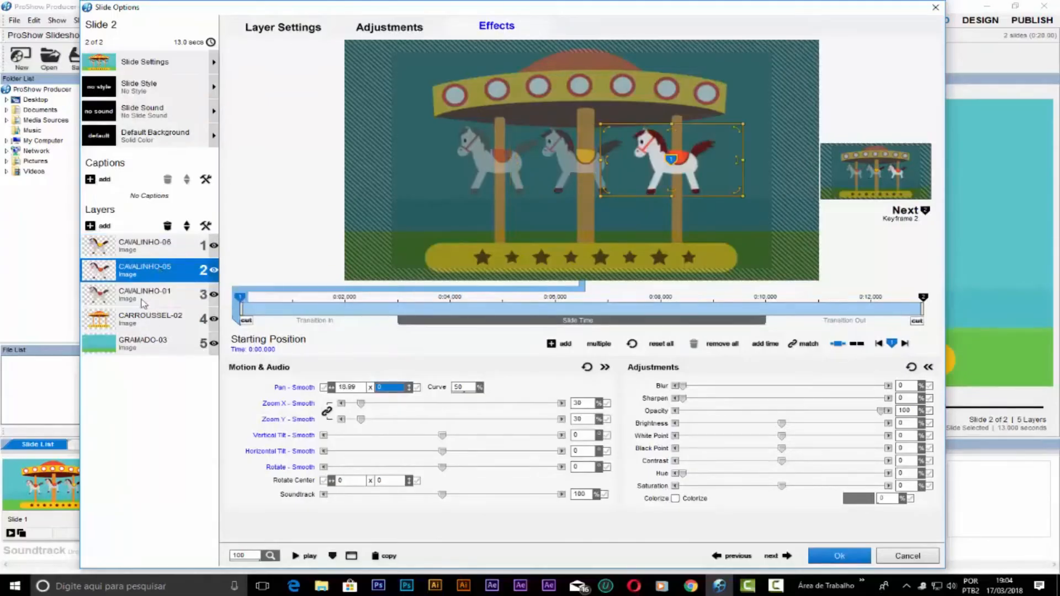
left_click(143, 303)
left_click(150, 251)
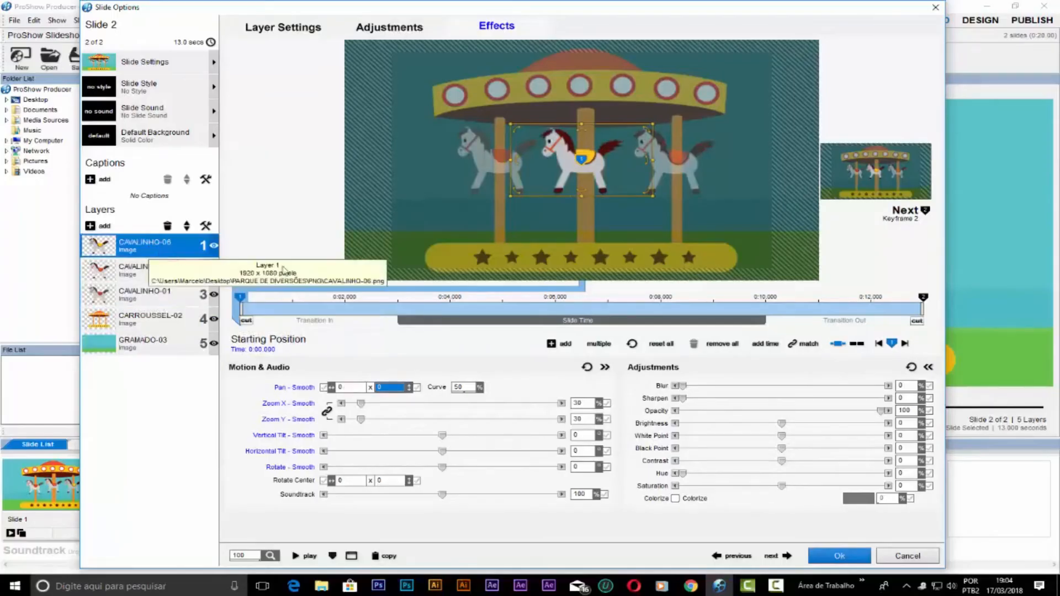
left_click(393, 387)
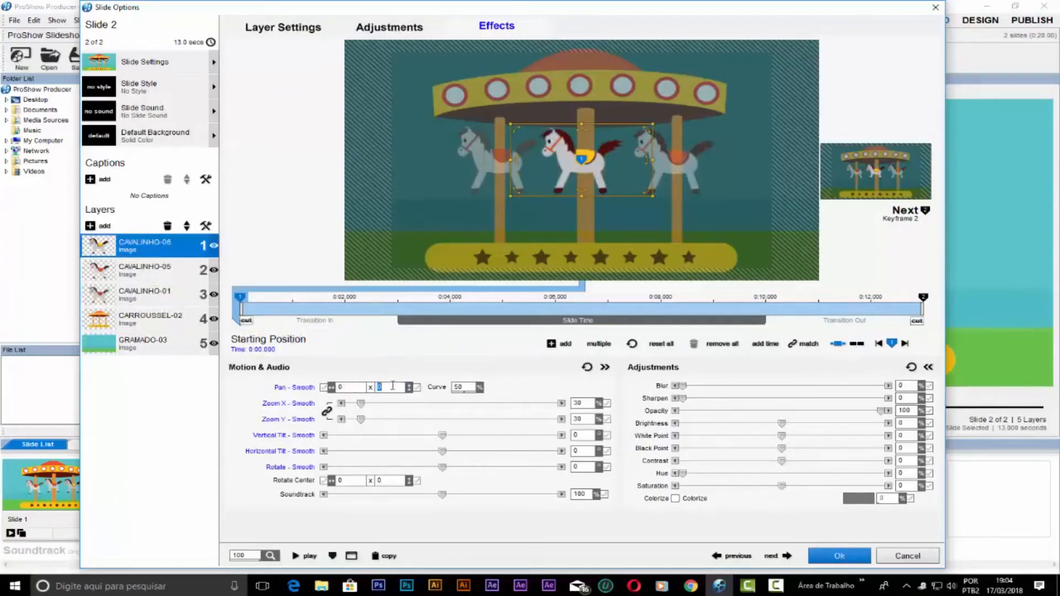
type("5")
left_click_drag(390, 385, 308, 386)
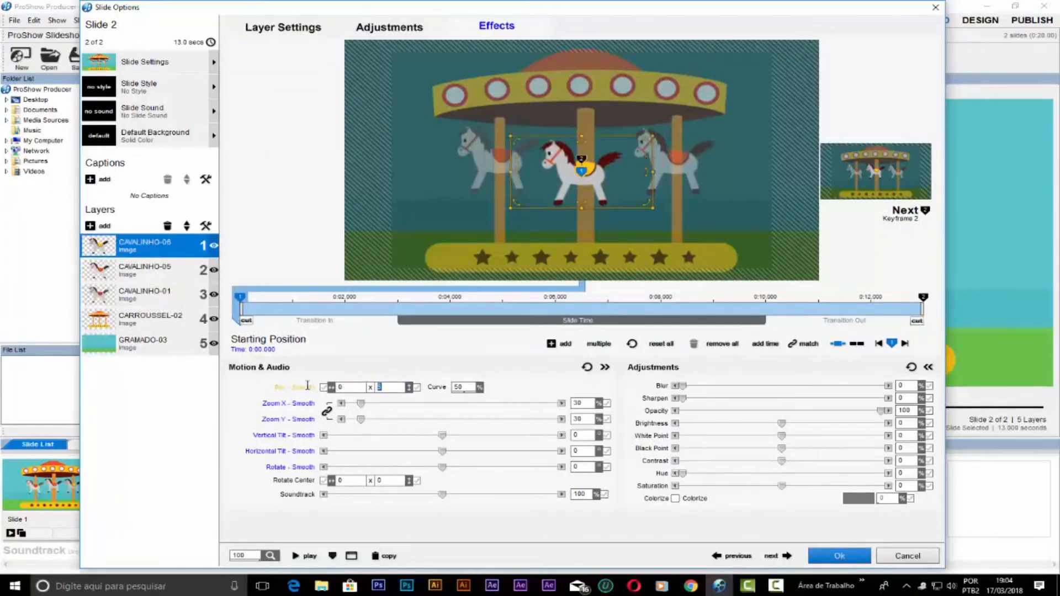
type("15")
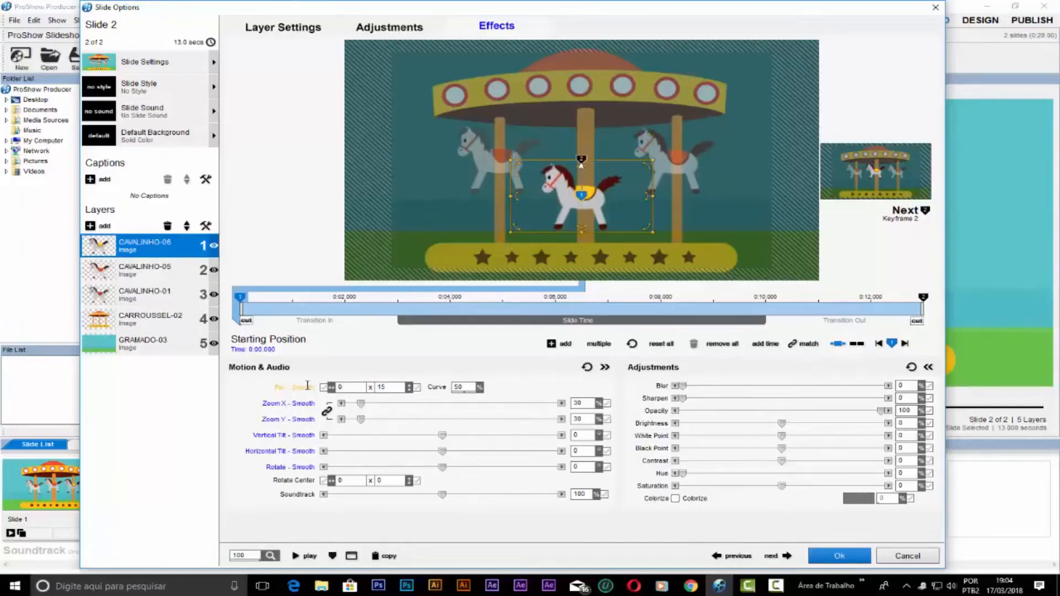
Lower the CAVALINHO-05 horse slightly by setting its starting vertical pan to 5.
left_click(161, 270)
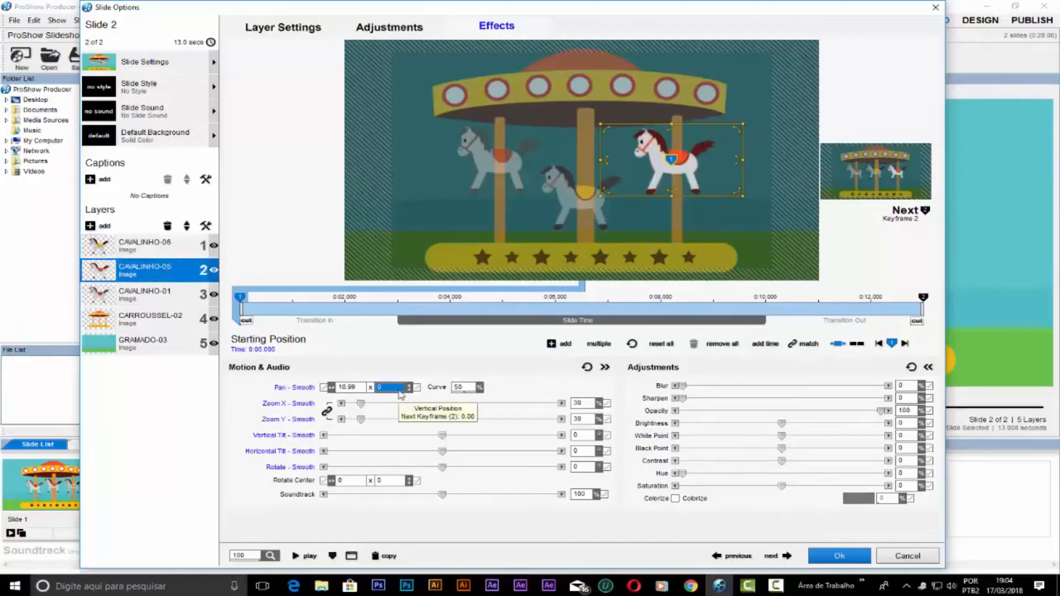
double_click(400, 388)
type("5")
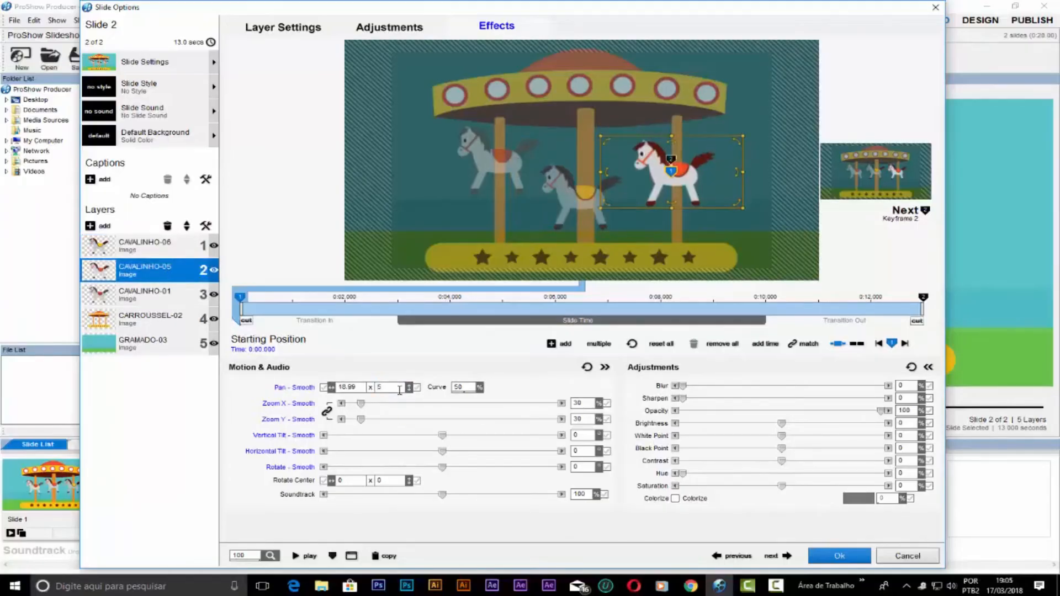
left_click(128, 303)
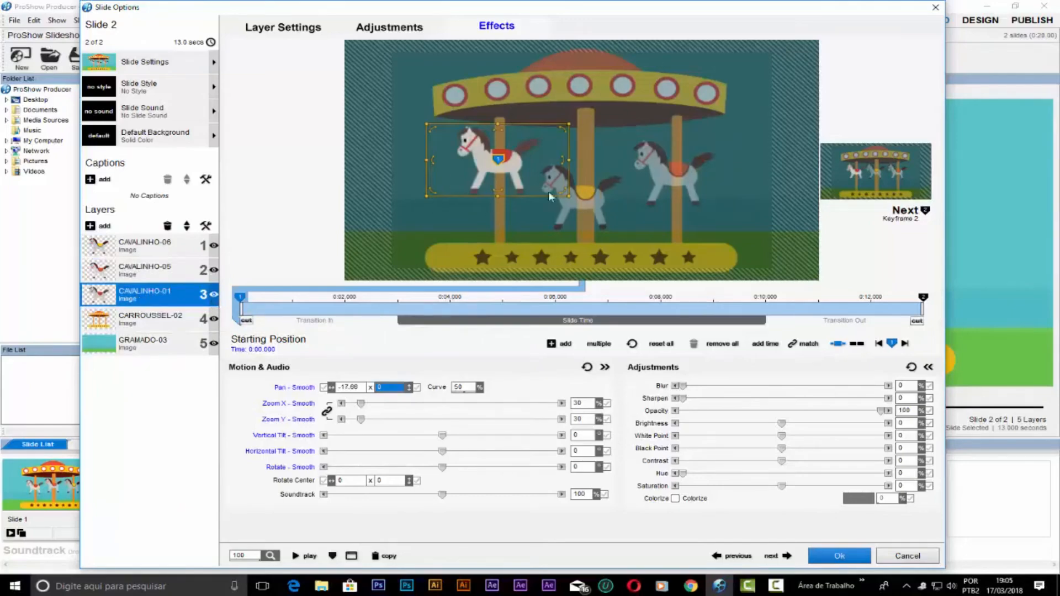
Copy the first keyframe's settings of the CAVALINHO-06 layer to its next keyframe.
left_click(149, 249)
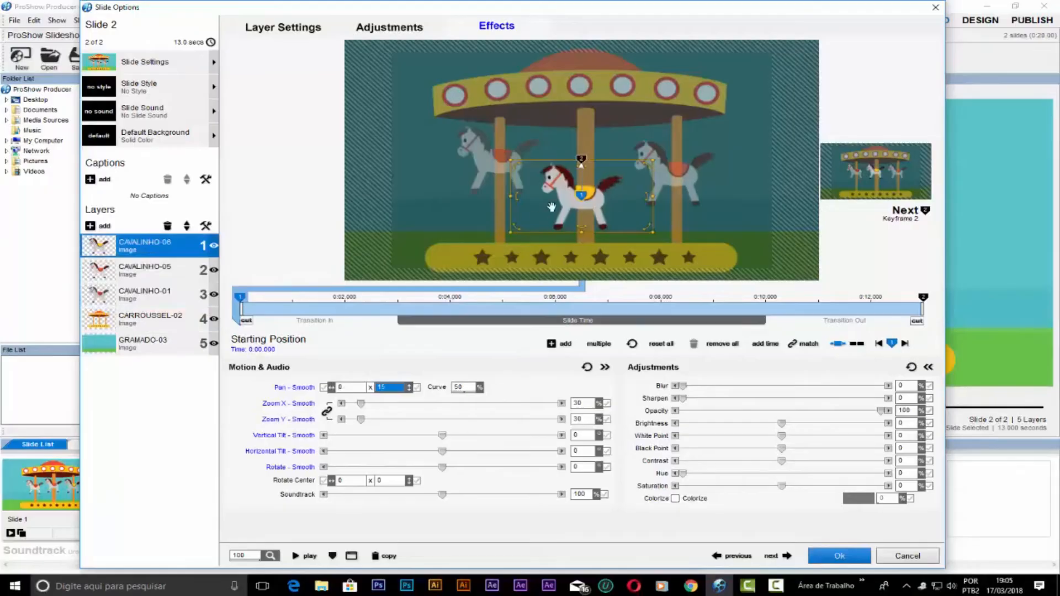
right_click(240, 297)
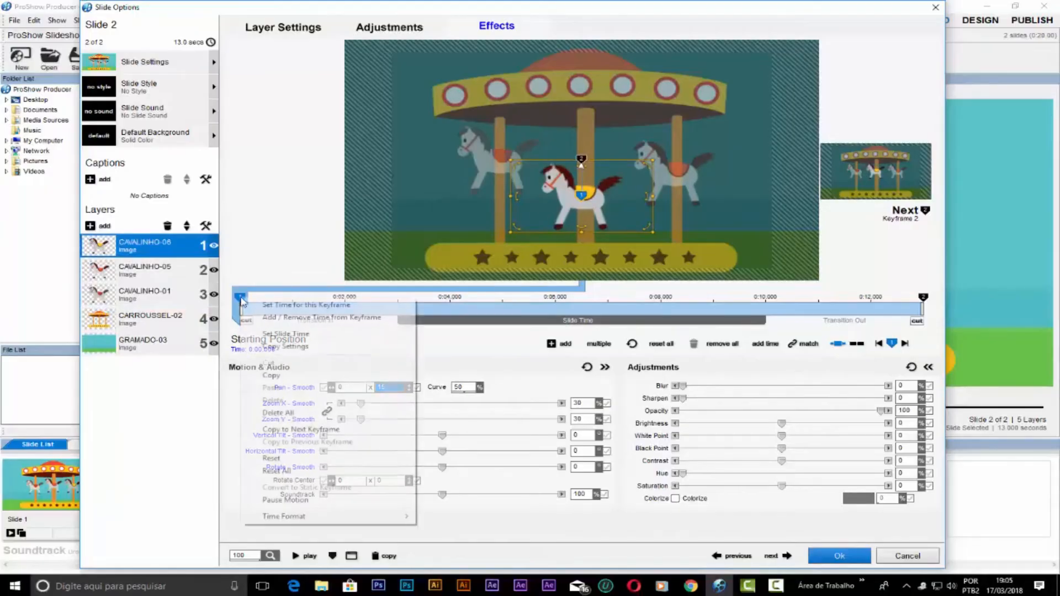
left_click(323, 431)
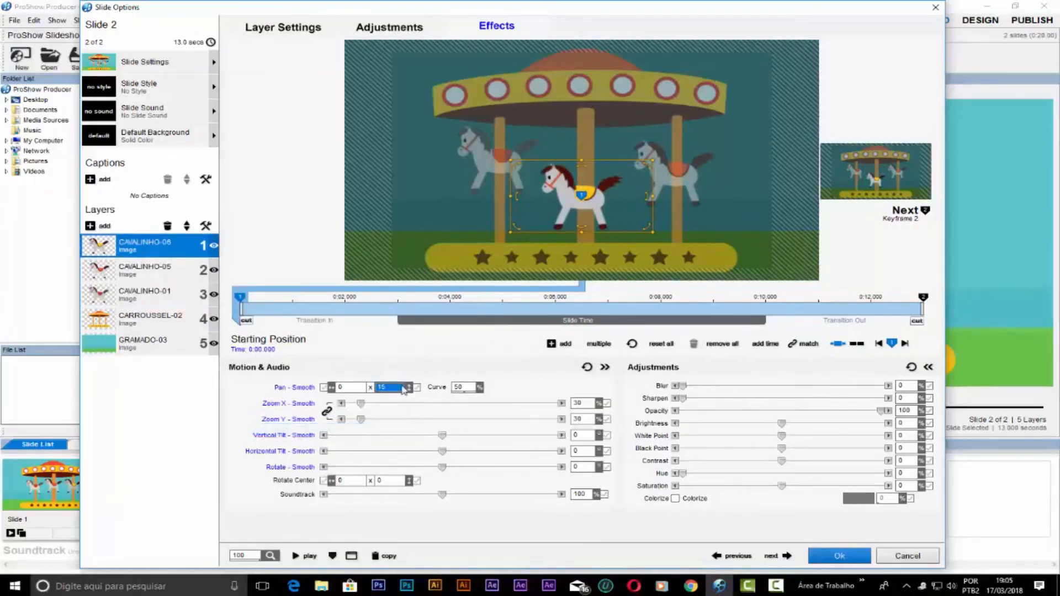
Add a Sine Wave modifier with amplitude 2 to the vertical pan of the CAVALINHO-06 layer.
right_click(395, 391)
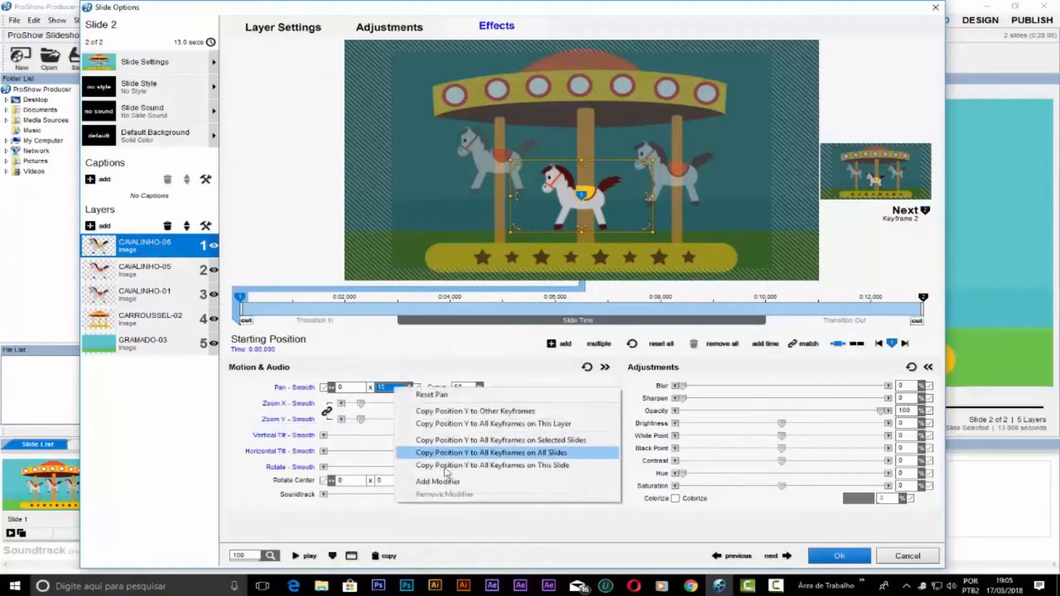
left_click(450, 483)
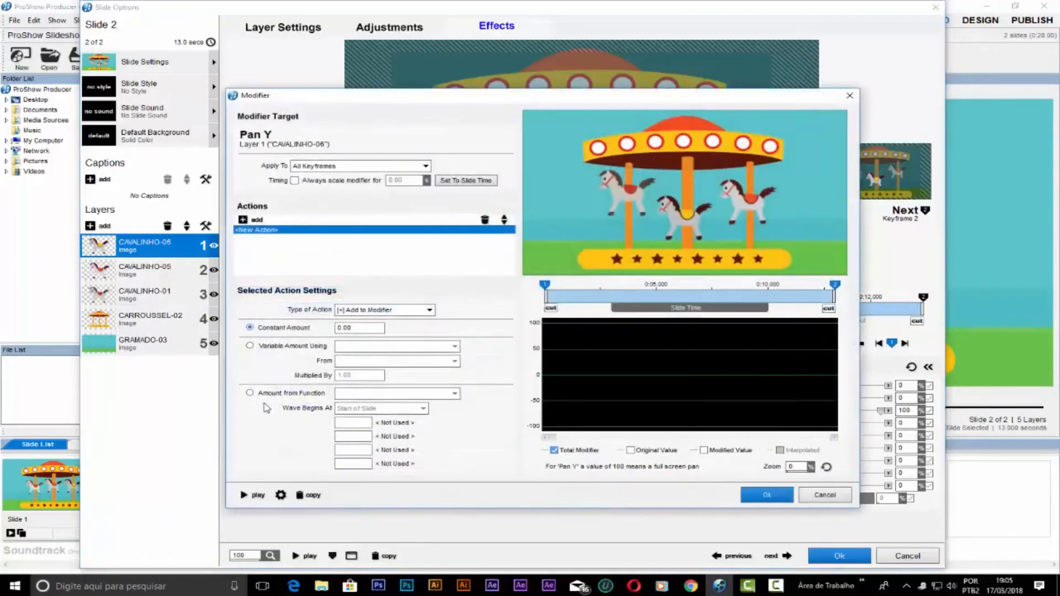
left_click(251, 393)
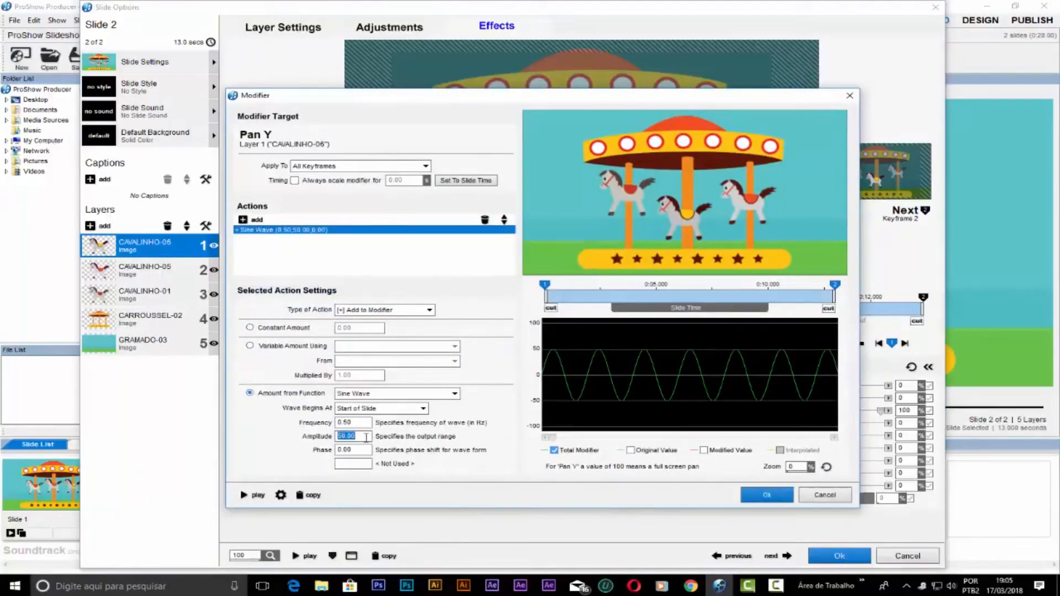
type("2")
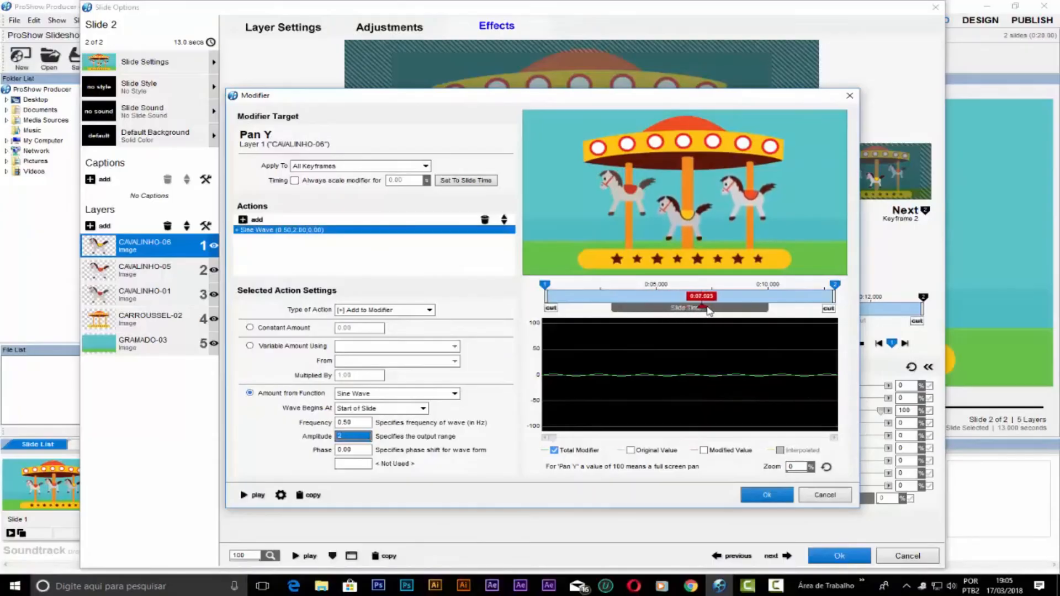
left_click(762, 490)
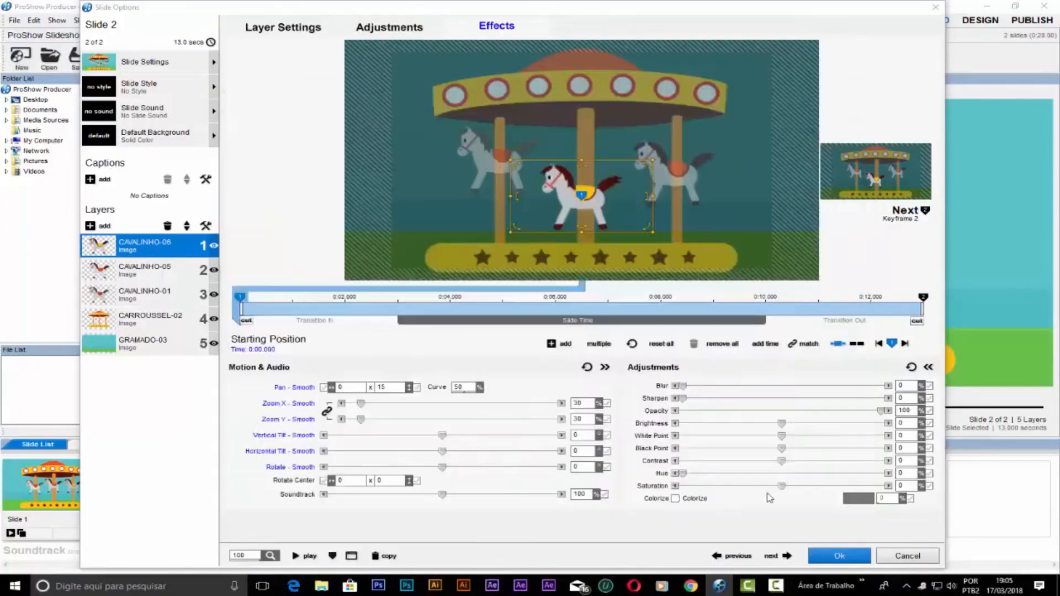
Add a Sine Wave modifier with amplitude 2, subtracted from the modifier, to the vertical pan of the CAVALINHO-05 layer.
left_click(150, 270)
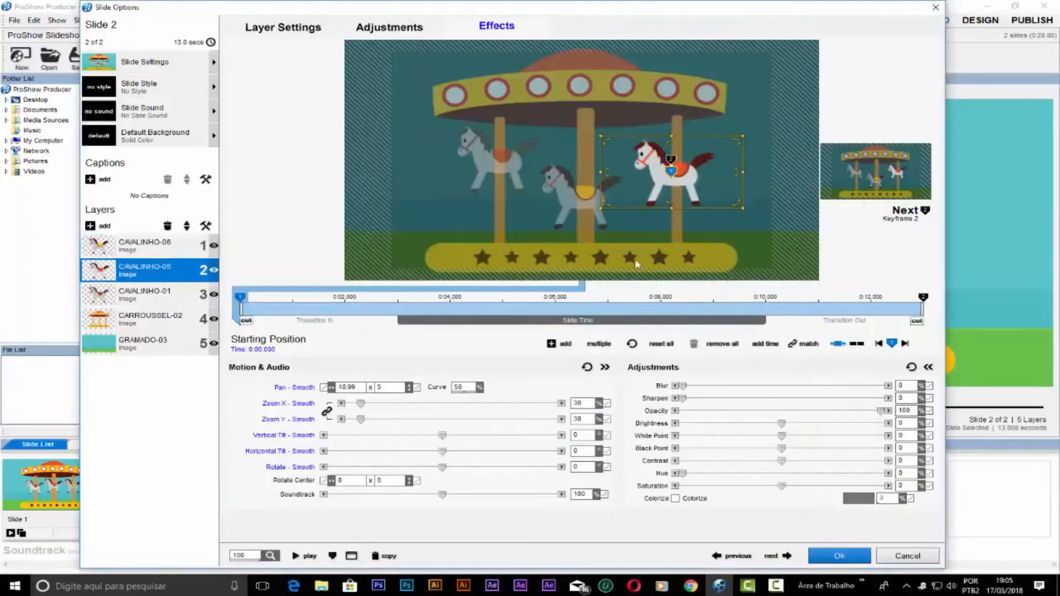
right_click(395, 394)
left_click(441, 483)
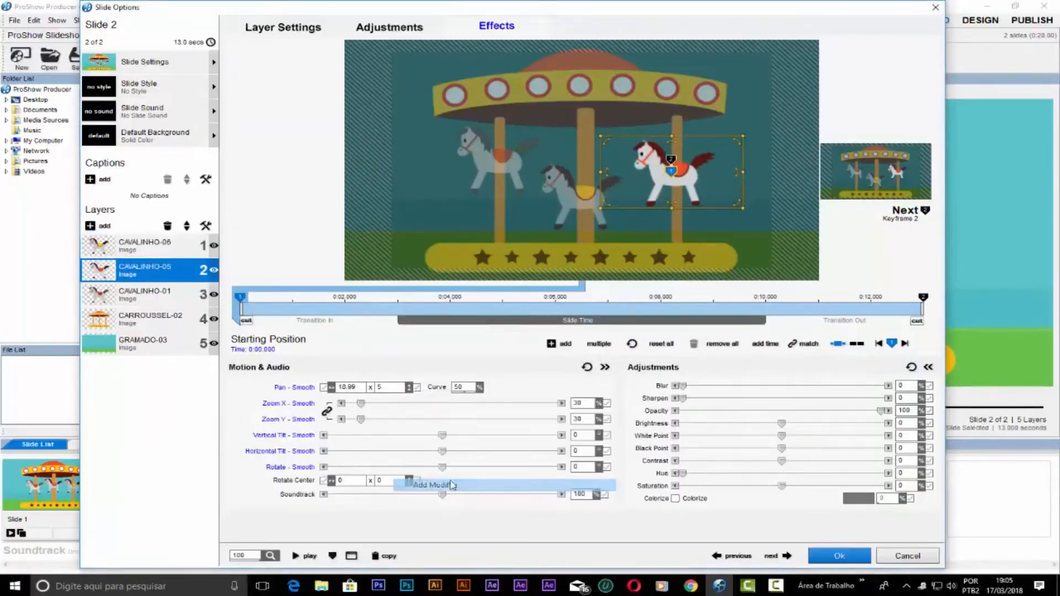
left_click(249, 393)
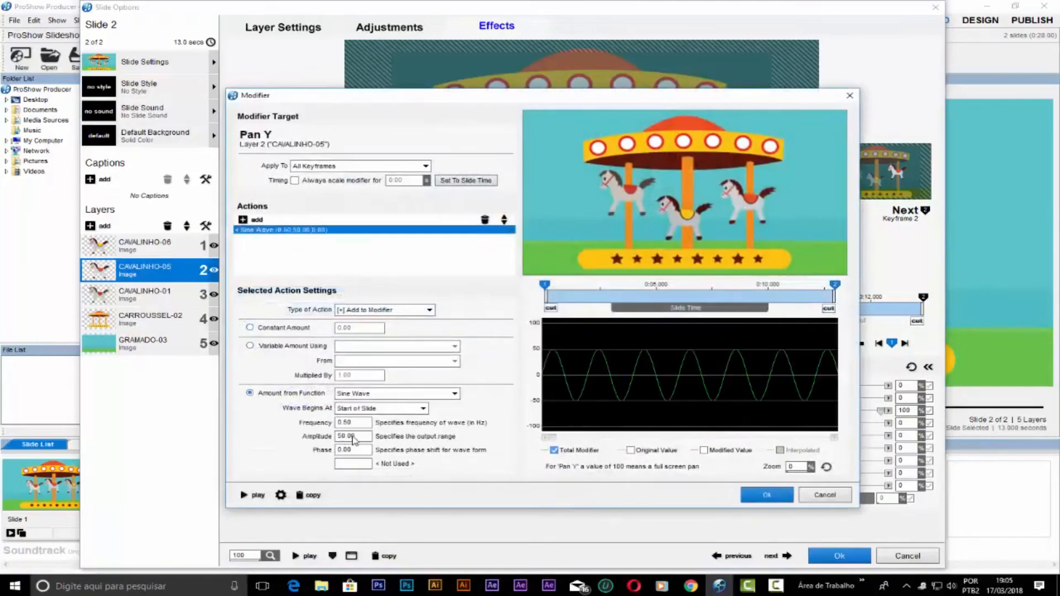
type("2")
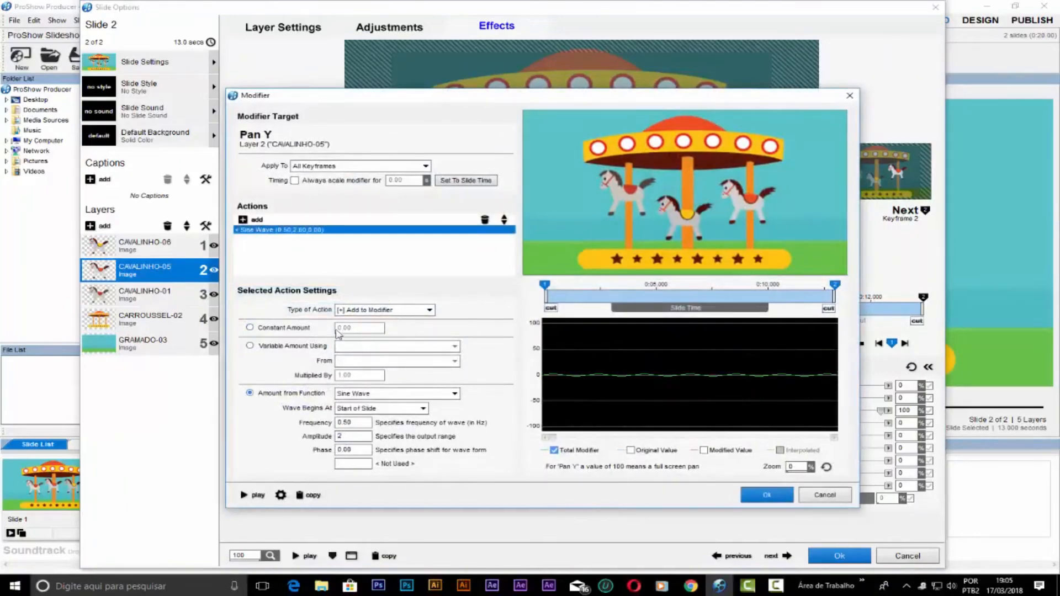
left_click(412, 311)
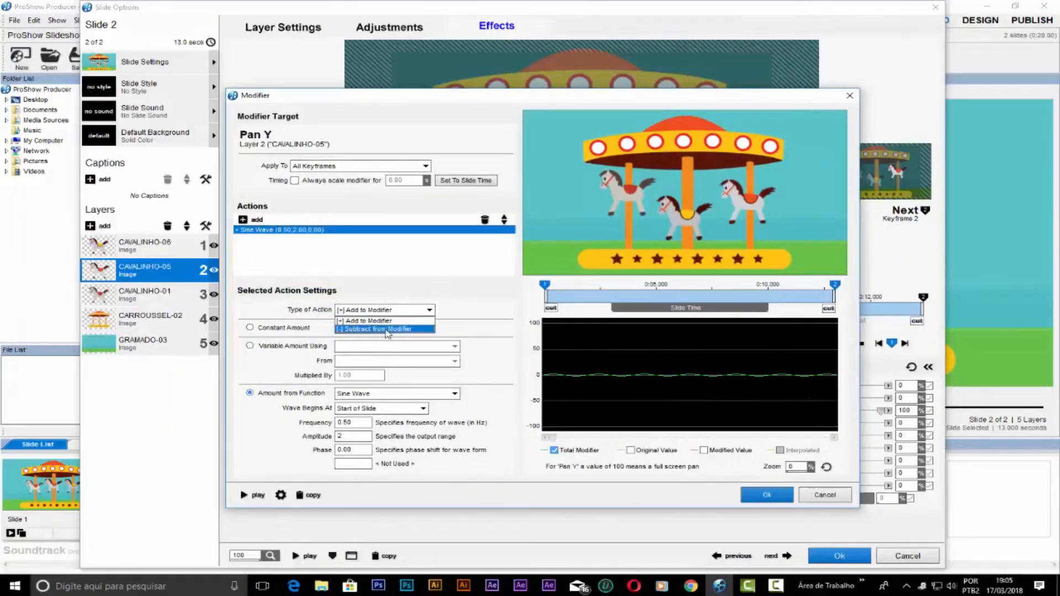
left_click(386, 330)
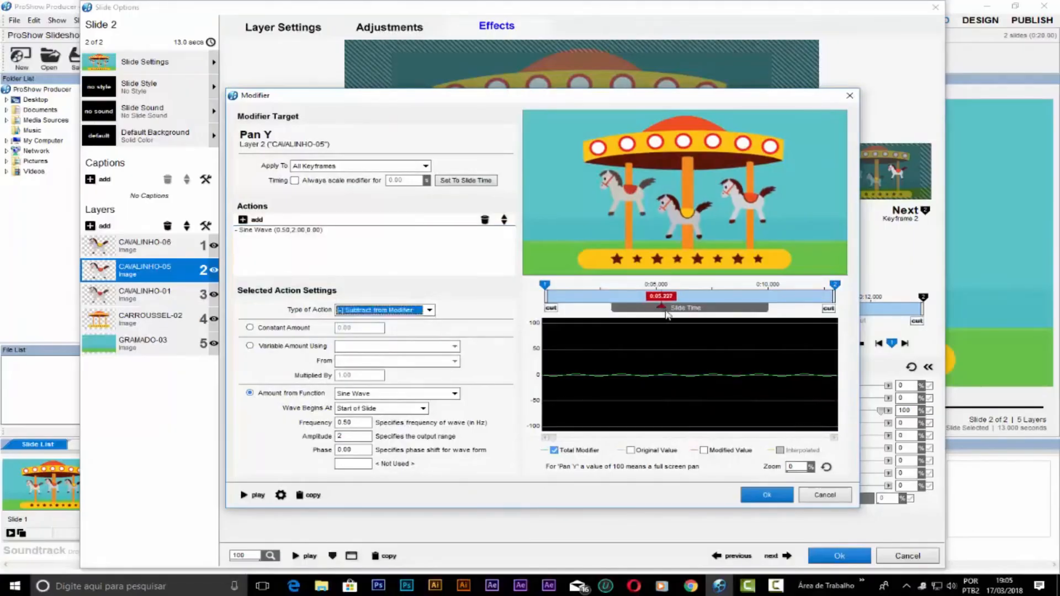
left_click(767, 495)
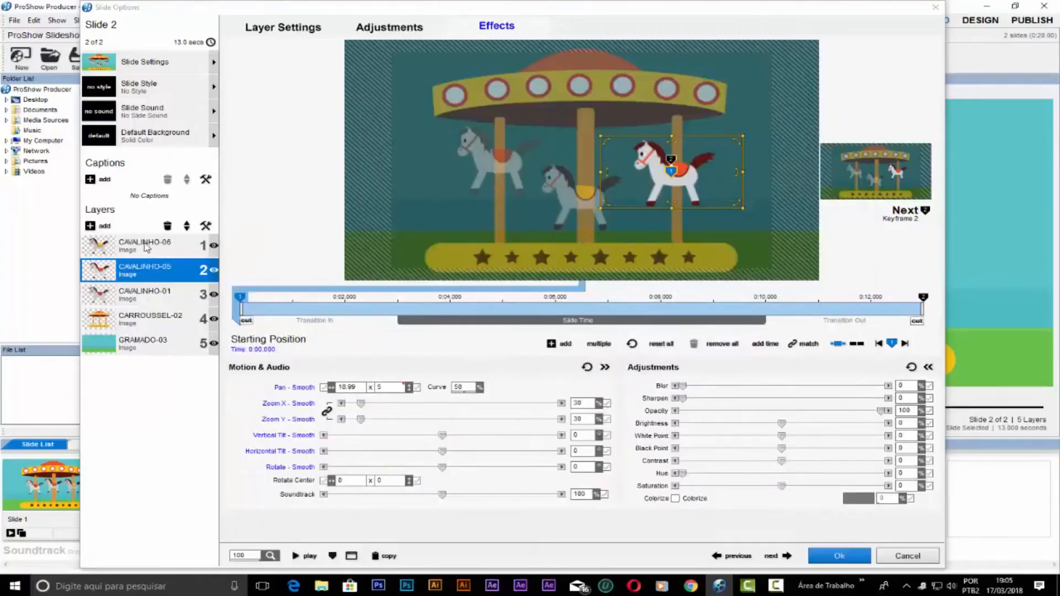
Add a Sine Wave modifier with amplitude -2 to the vertical pan of the CAVALINHO-01 layer.
left_click(152, 297)
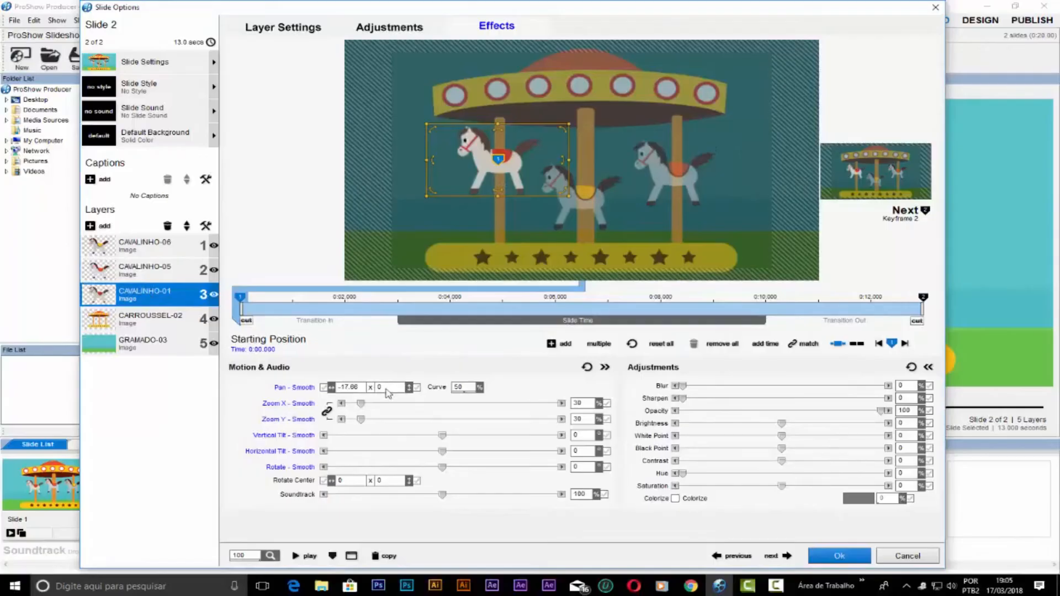
right_click(388, 393)
left_click(419, 480)
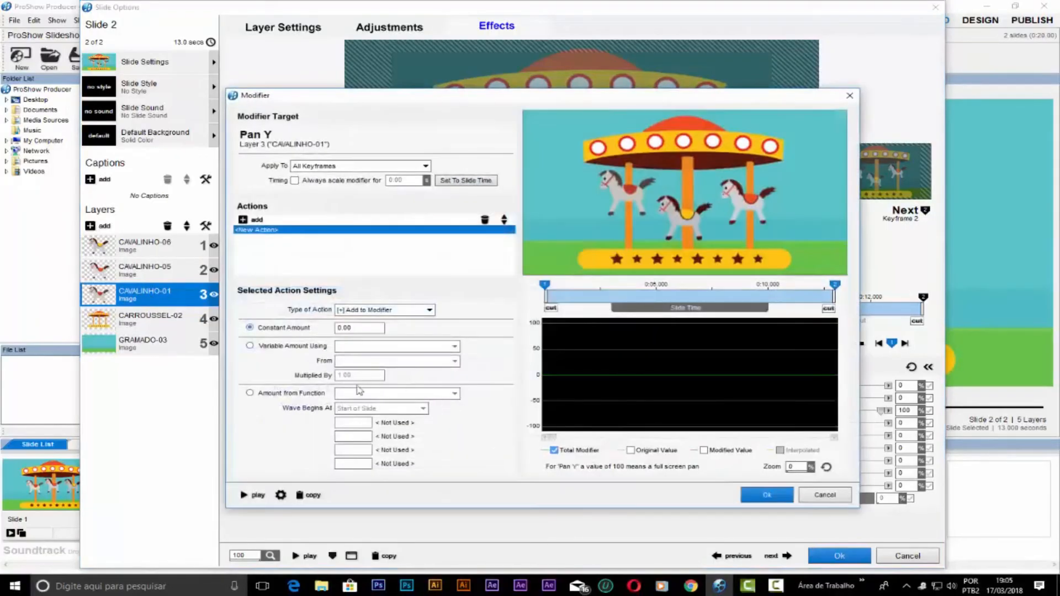
left_click(249, 393)
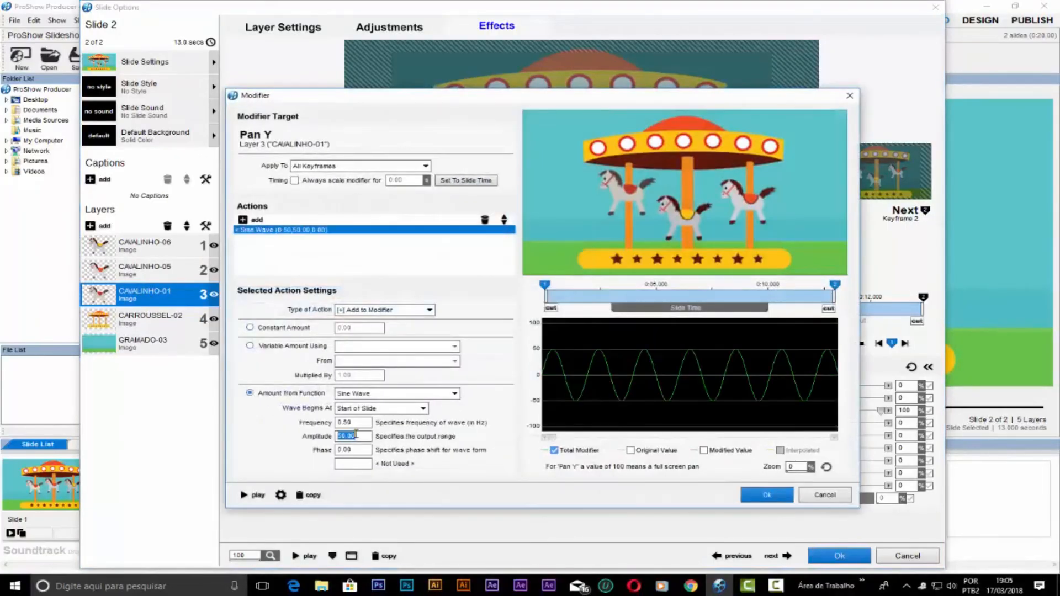
type("-")
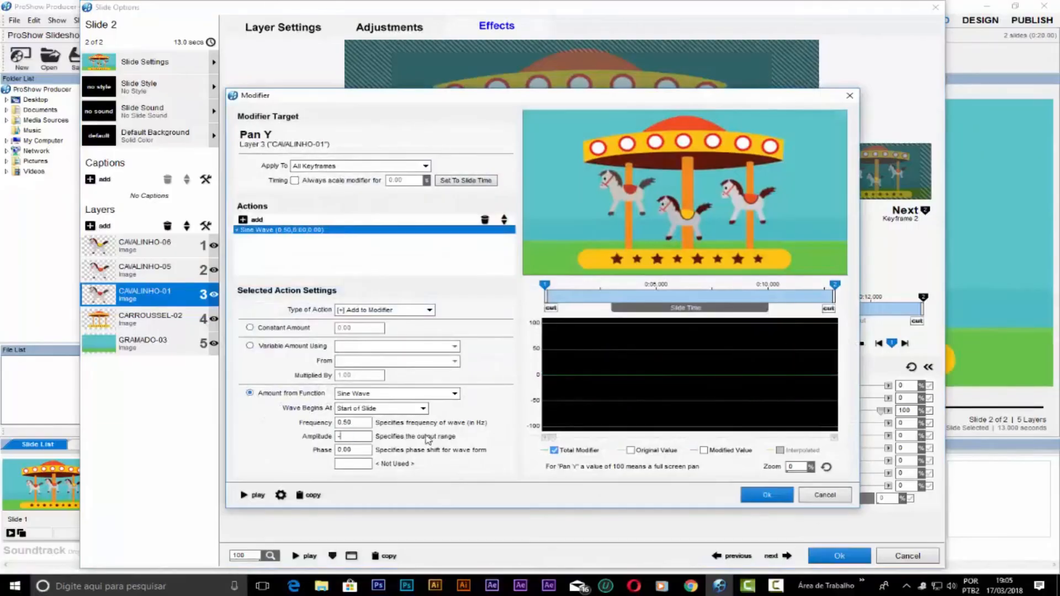
type("2")
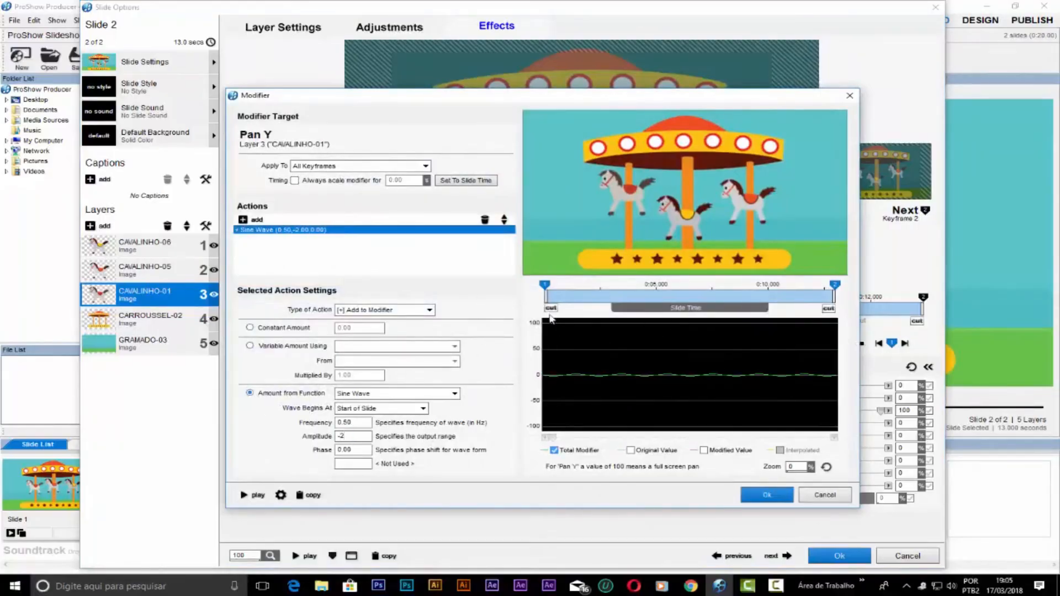
left_click(689, 309)
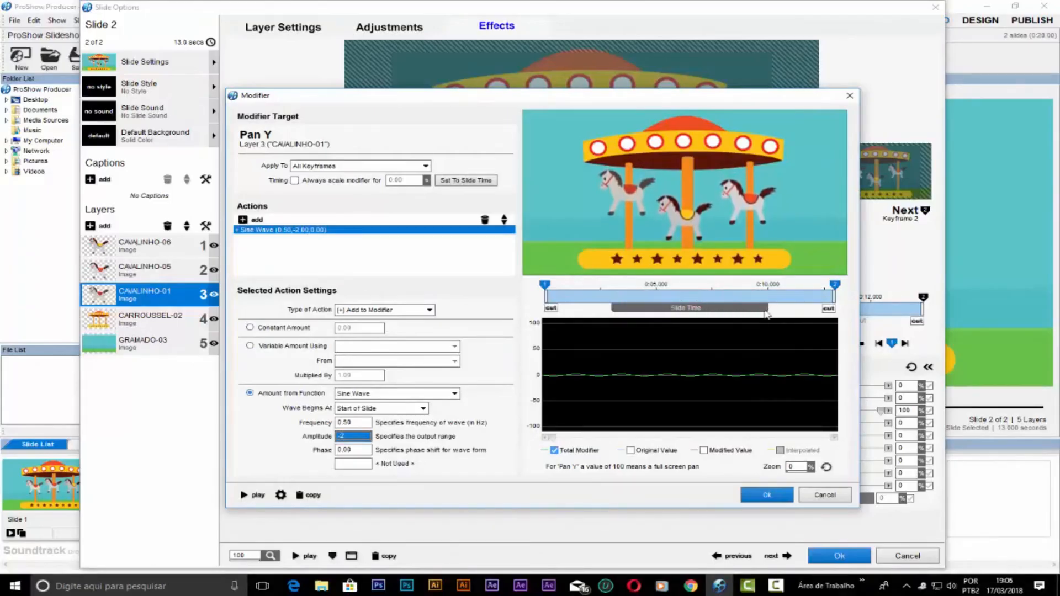
left_click(769, 496)
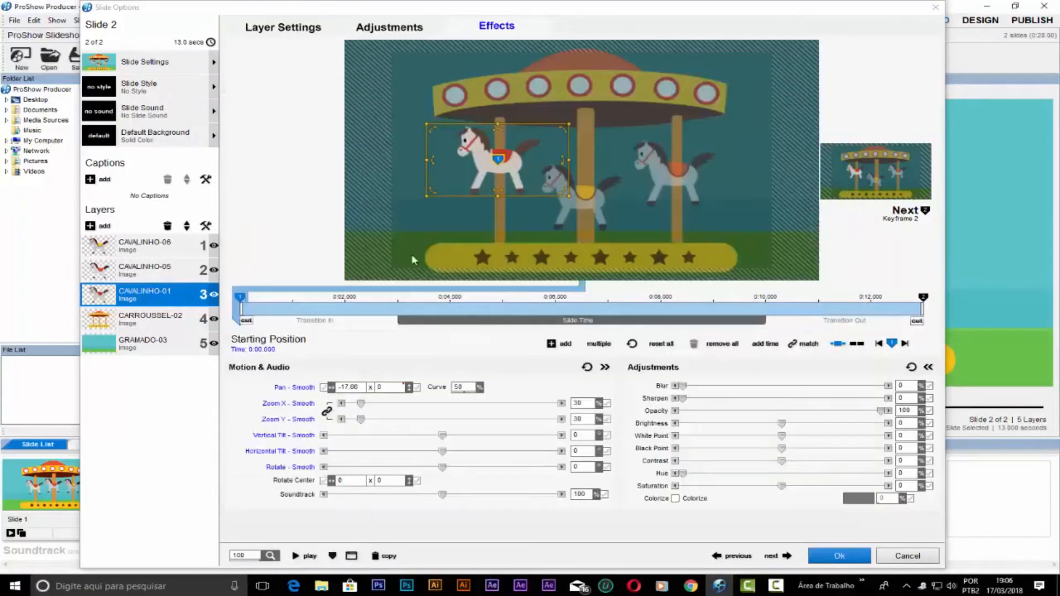
Accept the slide's changes after previewing its animation, and play the whole slideshow from the beginning.
left_click(298, 558)
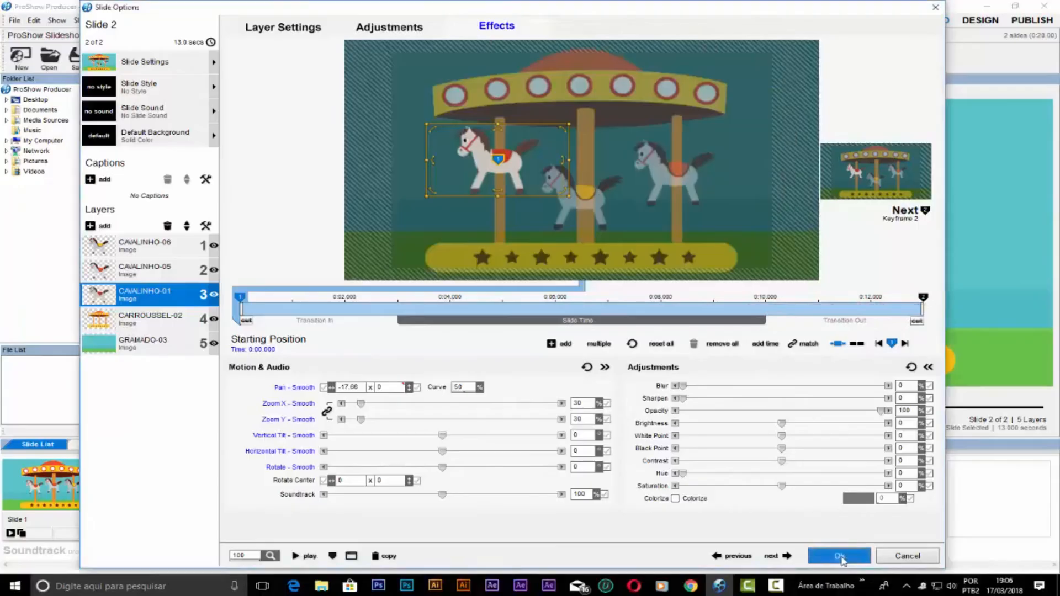
left_click(839, 556)
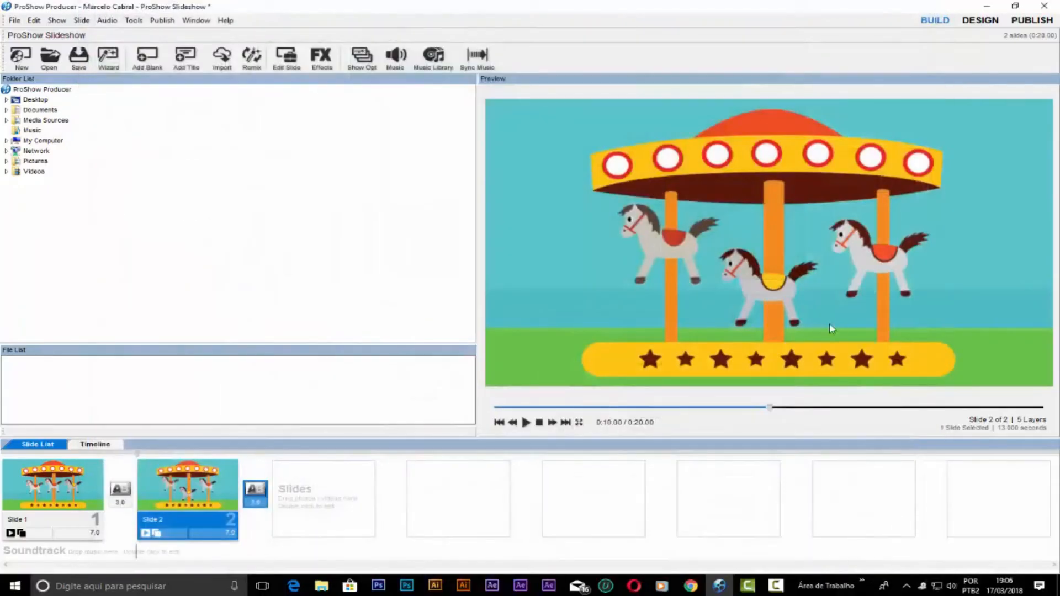
left_click(499, 423)
left_click(526, 423)
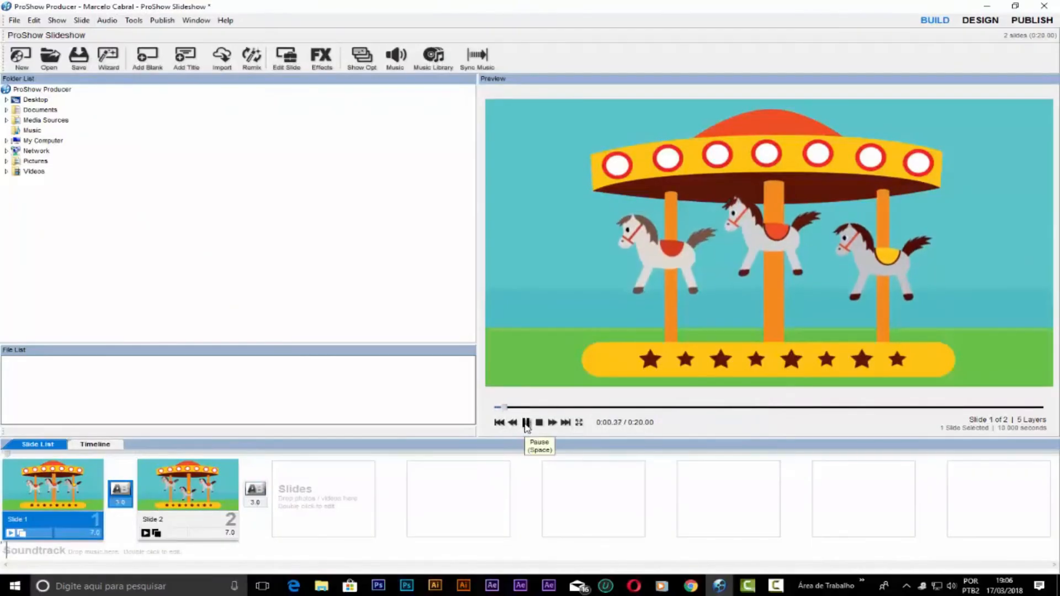